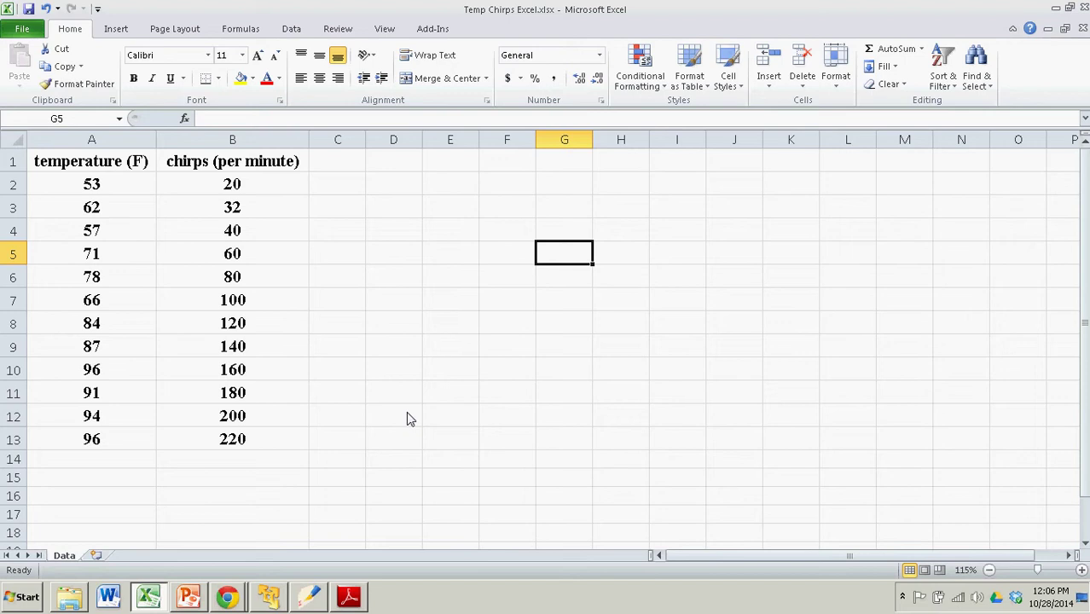
- Select the temperature and chirps data table A1:B13
{"action": "left_click", "coordinate": [117, 162]}
{"action": "left_click_drag", "start_coordinate": [121, 187], "coordinate": [118, 436]}
{"action": "left_click", "coordinate": [244, 166]}
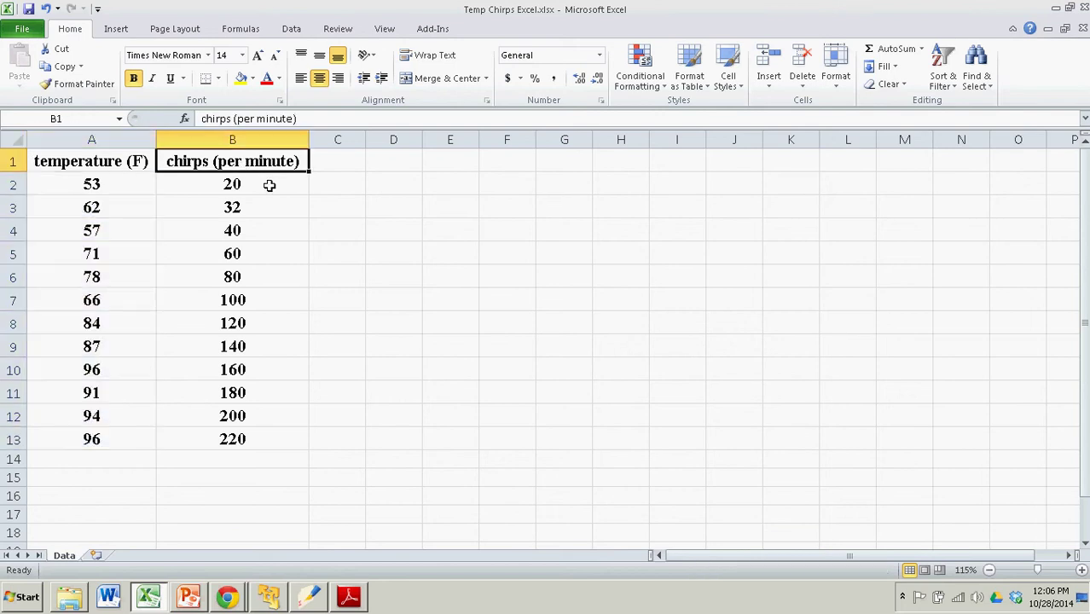
{"action": "left_click_drag", "start_coordinate": [268, 185], "coordinate": [270, 433]}
{"action": "left_click", "coordinate": [399, 350]}
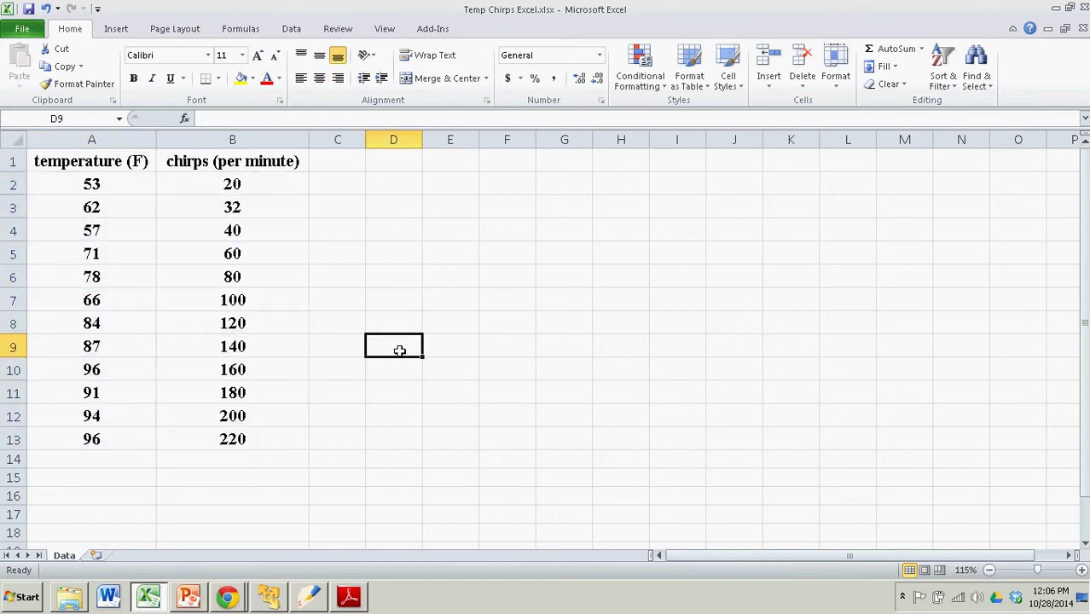
{"action": "left_click", "coordinate": [117, 184]}
{"action": "left_click", "coordinate": [115, 276]}
{"action": "left_click", "coordinate": [112, 458]}
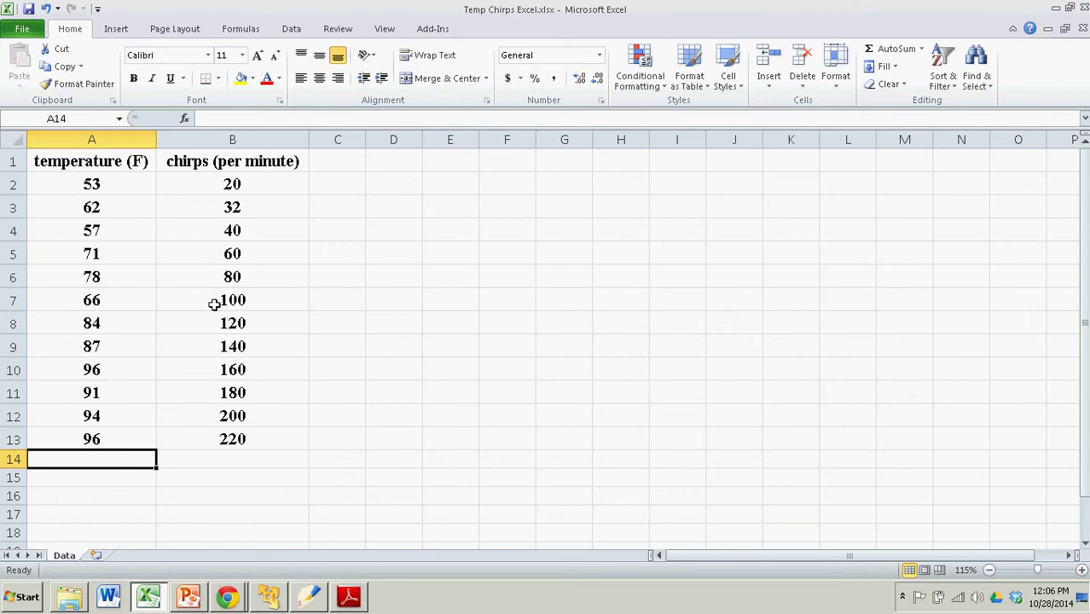
{"action": "left_click", "coordinate": [273, 446]}
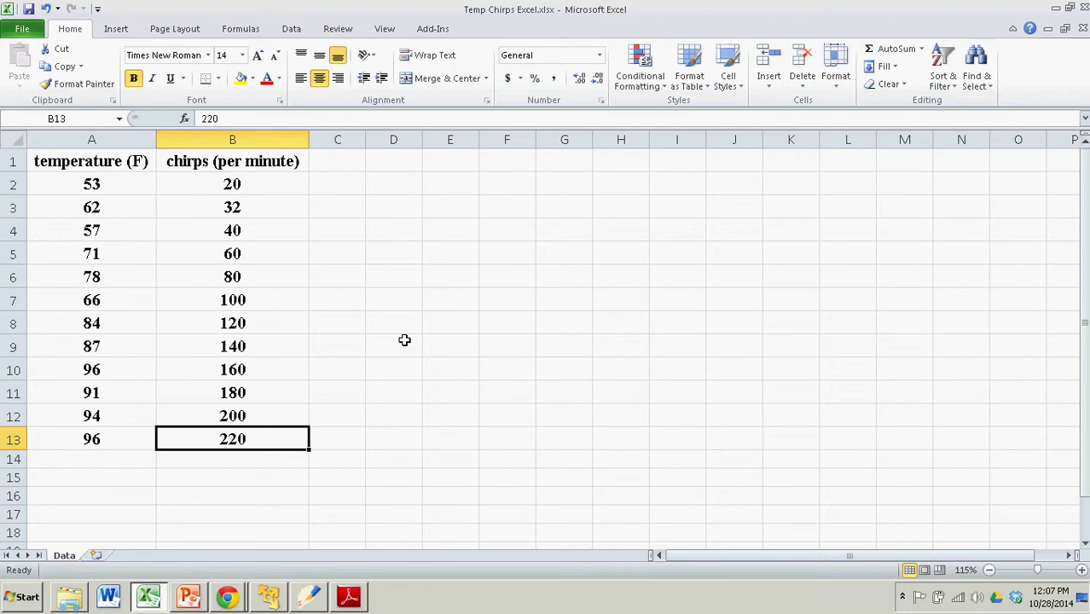
{"action": "left_click", "coordinate": [123, 166]}
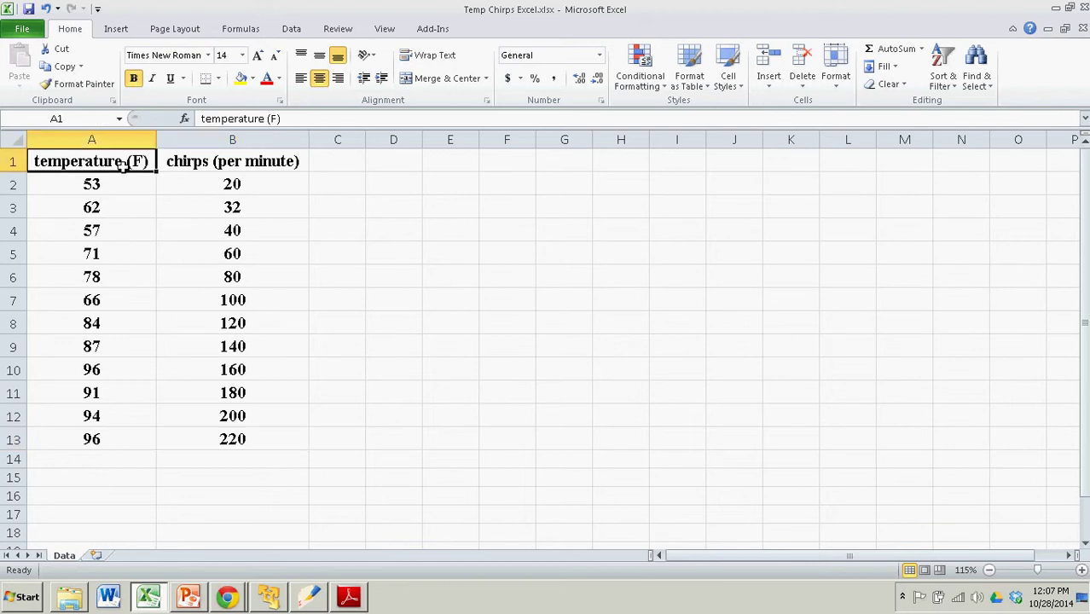
{"action": "left_click_drag", "start_coordinate": [123, 166], "coordinate": [226, 435]}
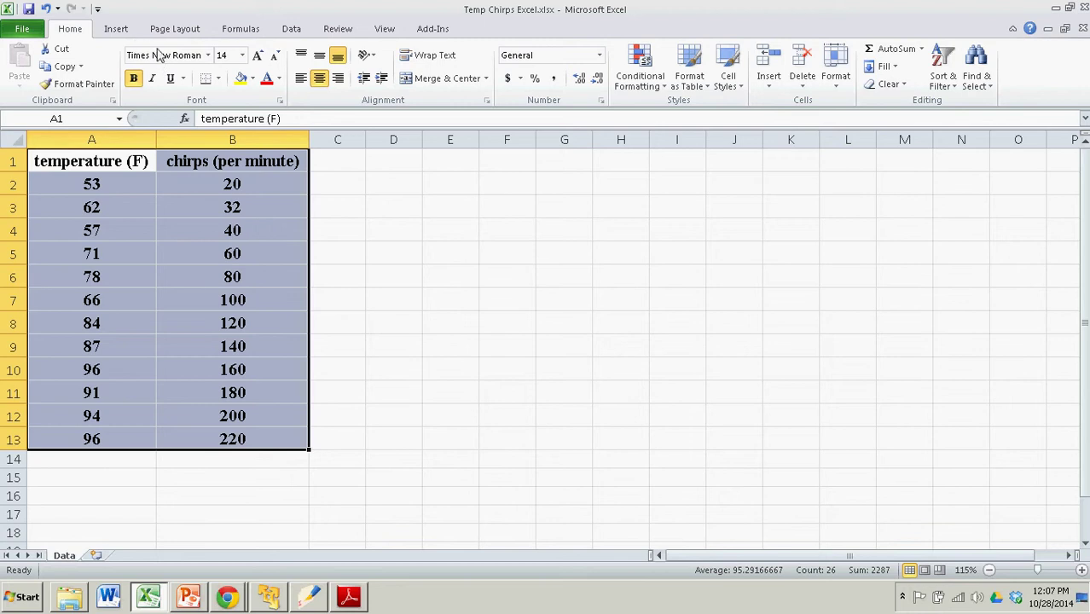
- Insert a markers-only scatter chart and move it up beside the data
{"action": "left_click", "coordinate": [116, 30]}
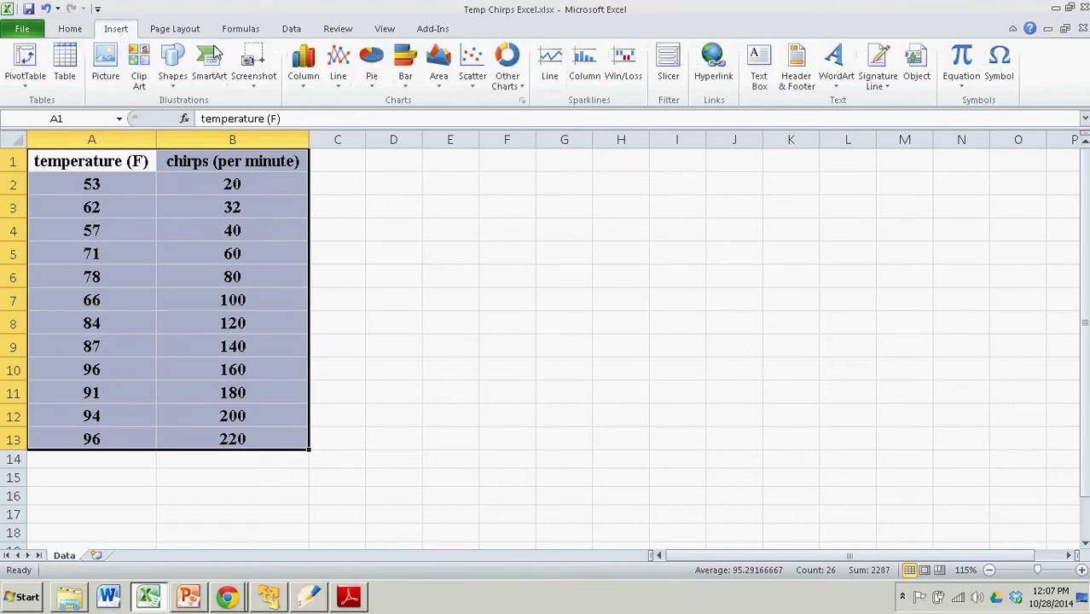
{"action": "left_click", "coordinate": [470, 61]}
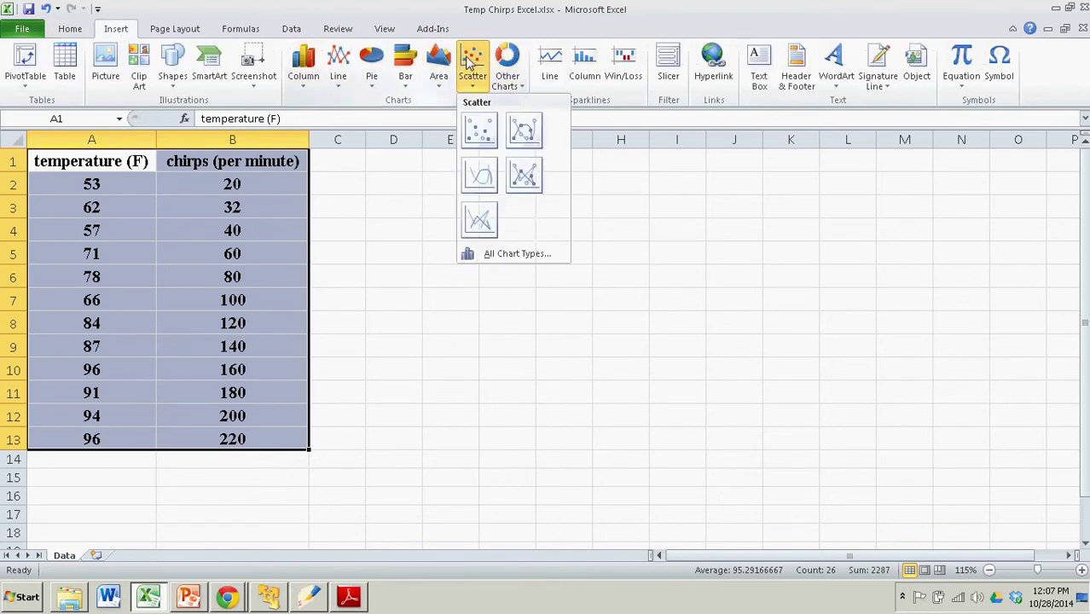
{"action": "left_click", "coordinate": [478, 129]}
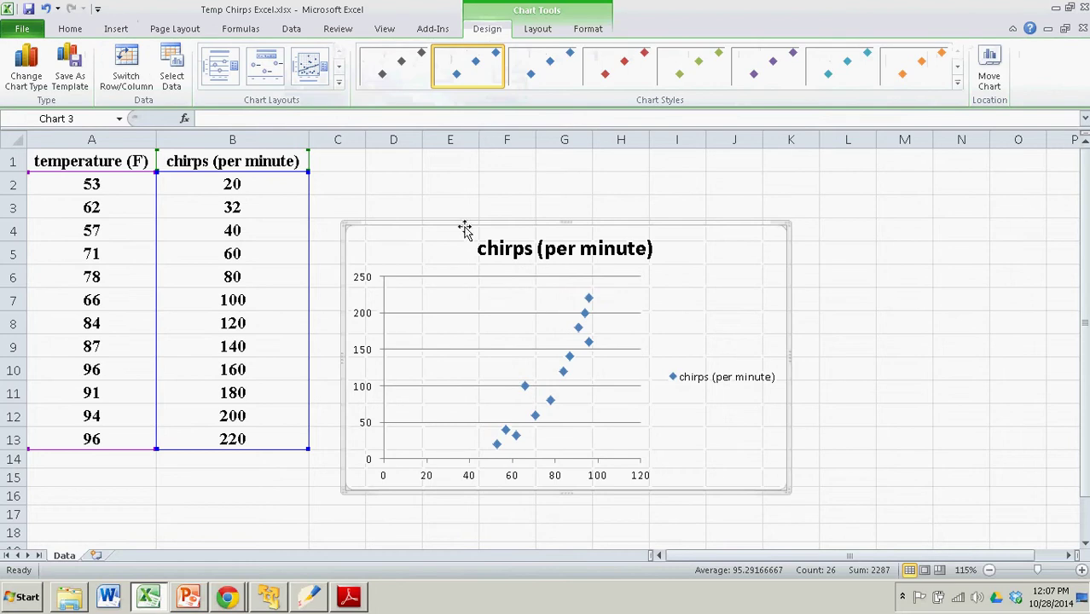
{"action": "left_click_drag", "start_coordinate": [462, 228], "coordinate": [464, 163]}
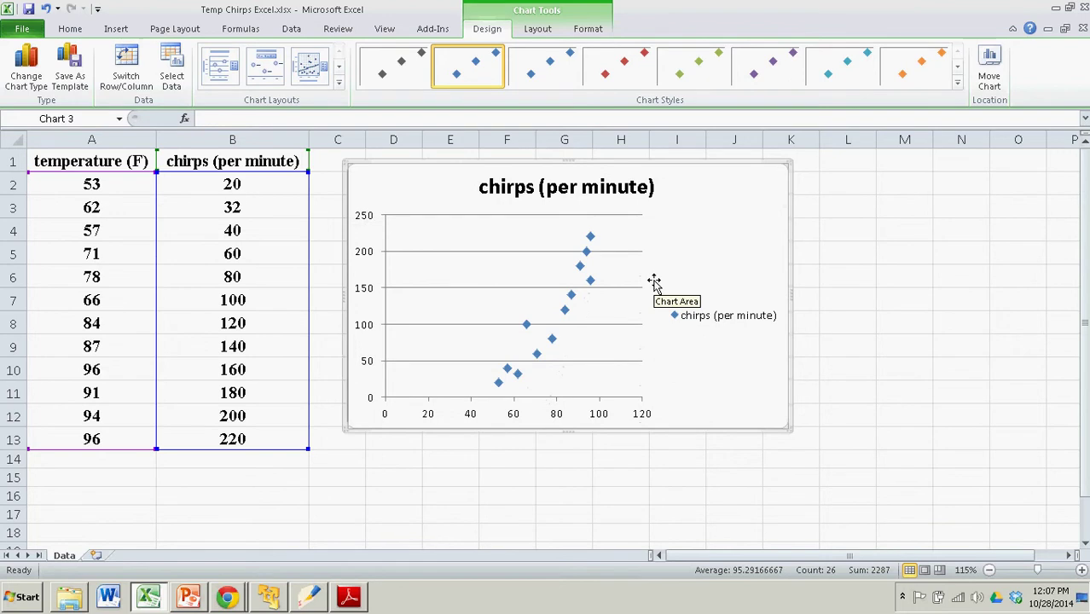
- Try a few chart layouts, settling on Layout 1 with axis titles and no data labels
{"action": "left_click", "coordinate": [339, 83]}
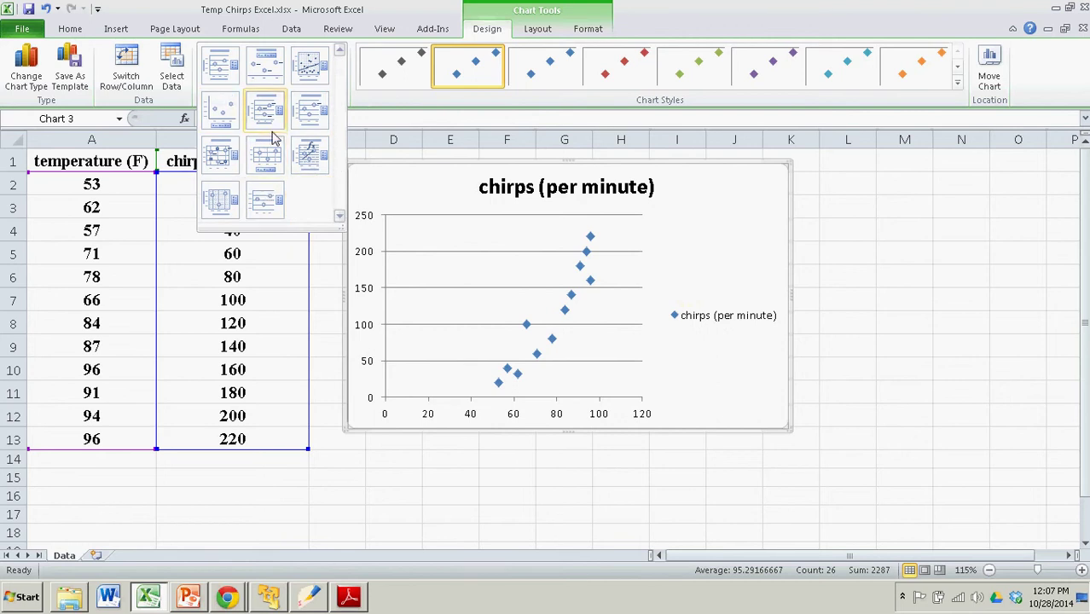
{"action": "left_click", "coordinate": [308, 116]}
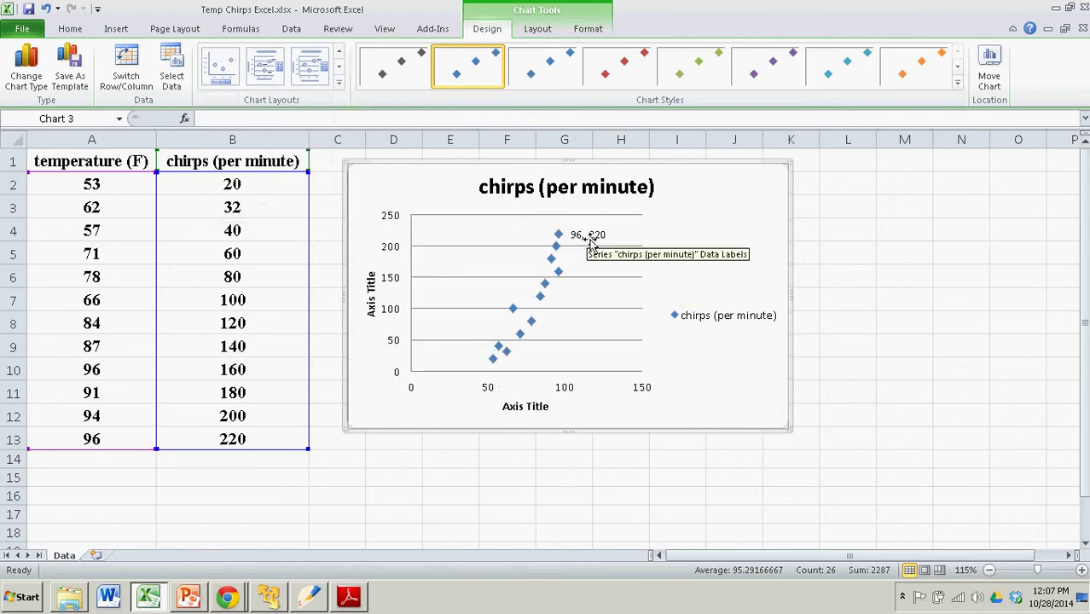
{"action": "left_click", "coordinate": [339, 83]}
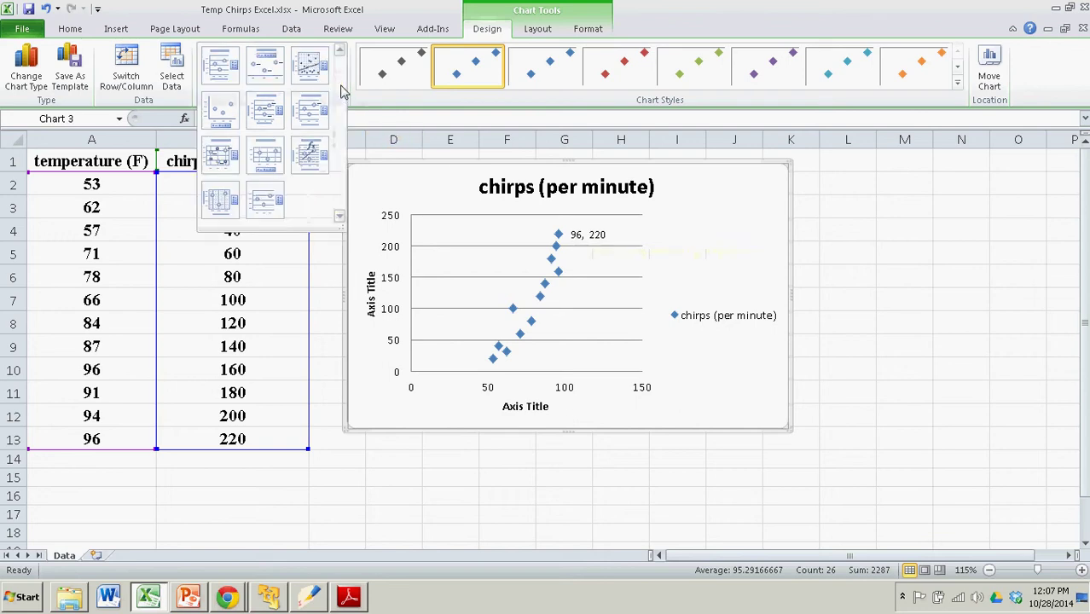
{"action": "left_click", "coordinate": [267, 118]}
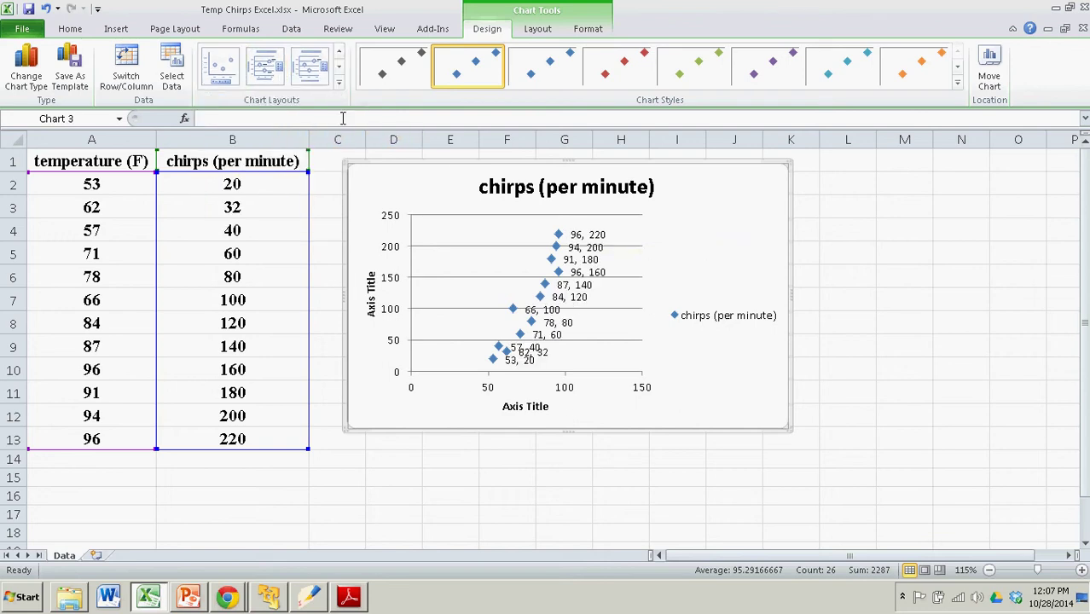
{"action": "left_click", "coordinate": [339, 86]}
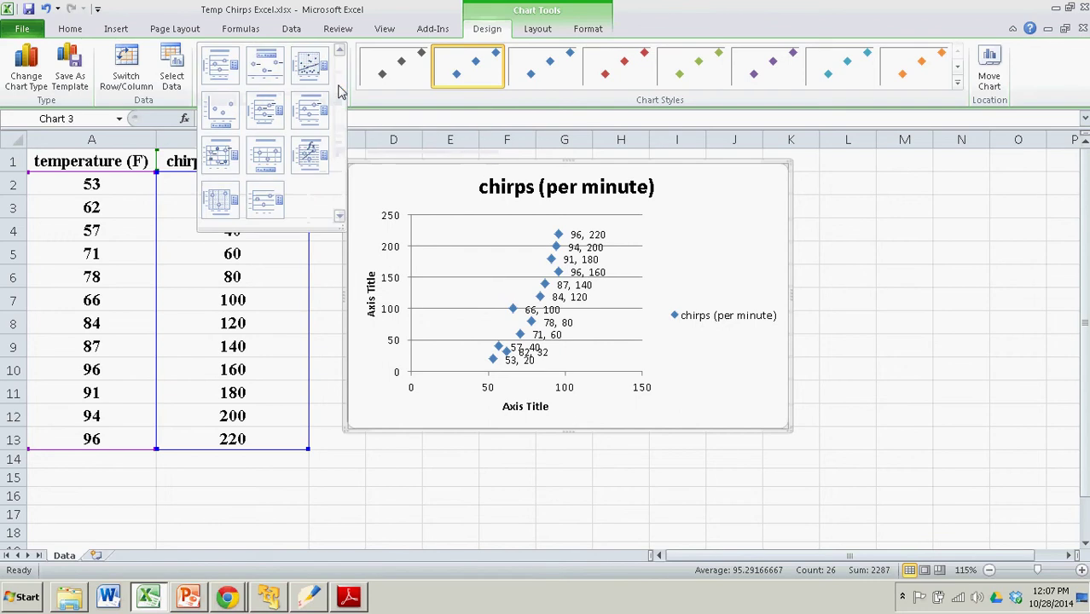
{"action": "left_click", "coordinate": [224, 79]}
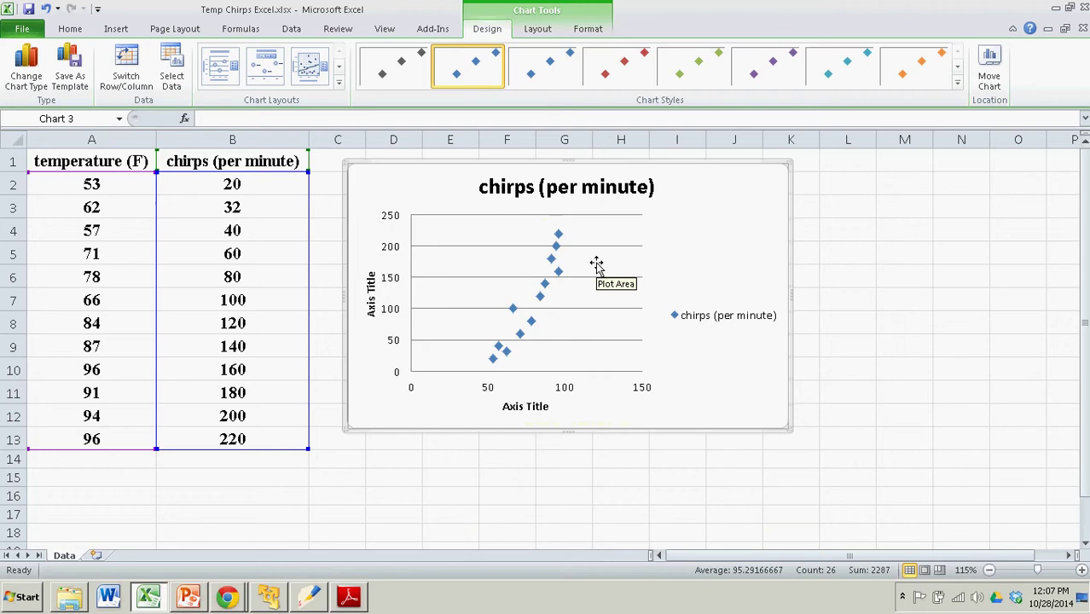
- Delete the chart legend and title the horizontal axis 'Temperature (F)'
{"action": "left_click", "coordinate": [706, 322]}
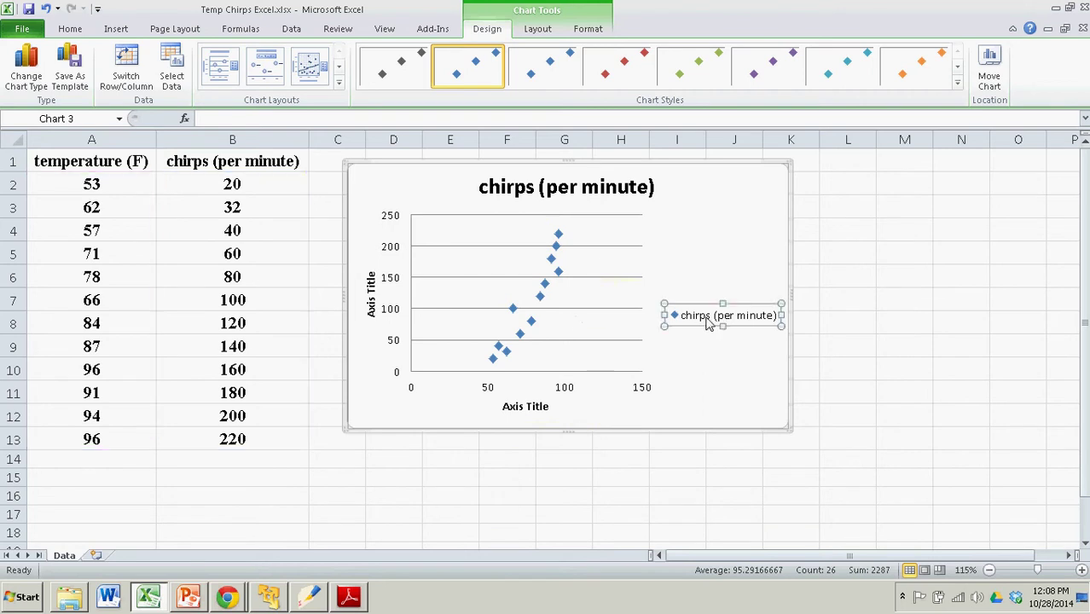
{"action": "key", "text": "Delete"}
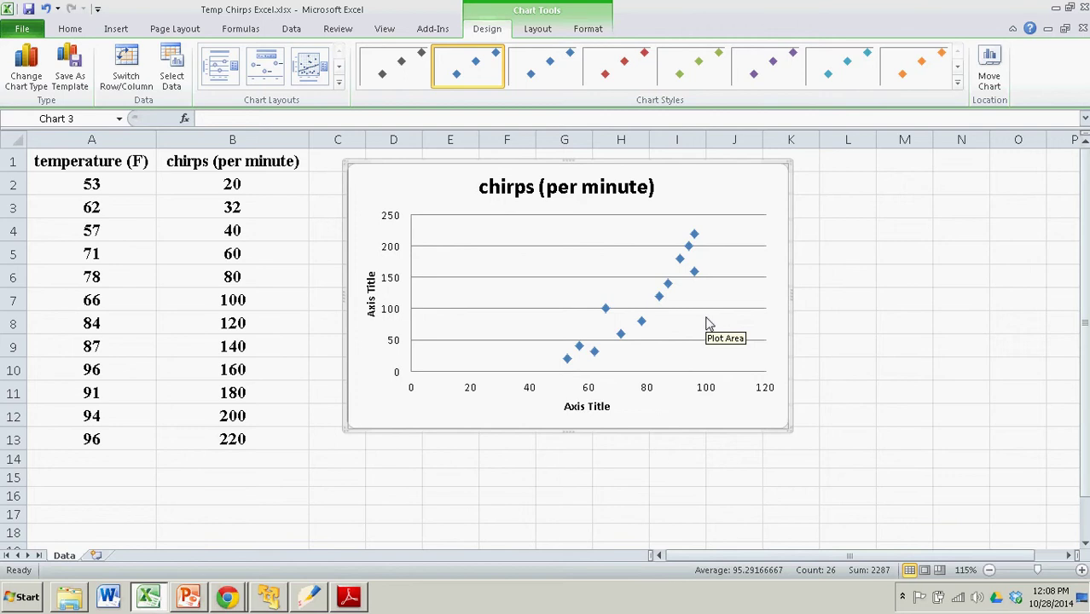
{"action": "left_click", "coordinate": [589, 406]}
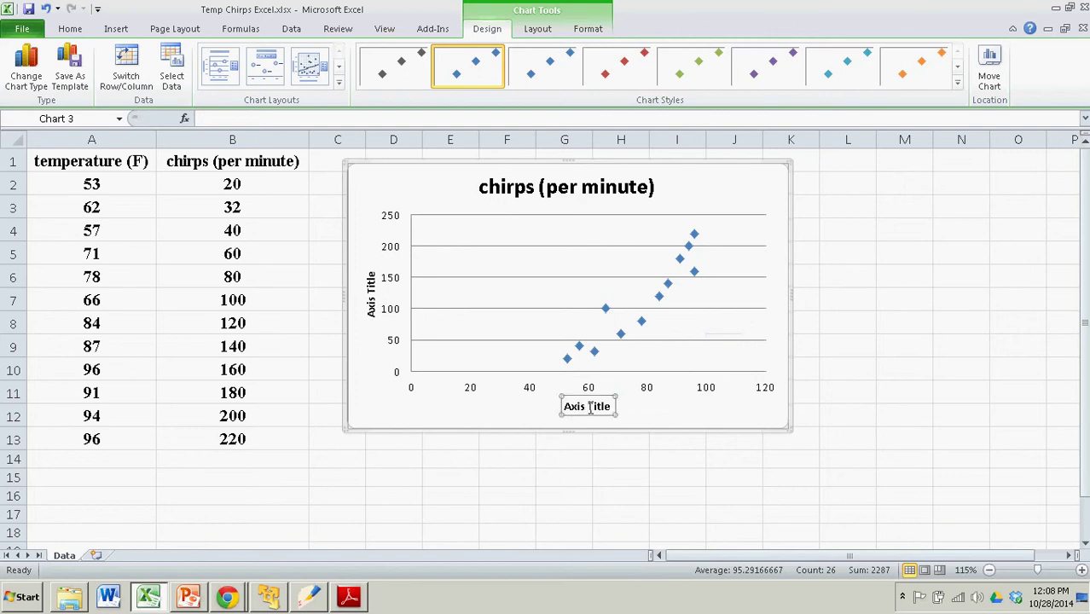
{"action": "type", "text": "Te"}
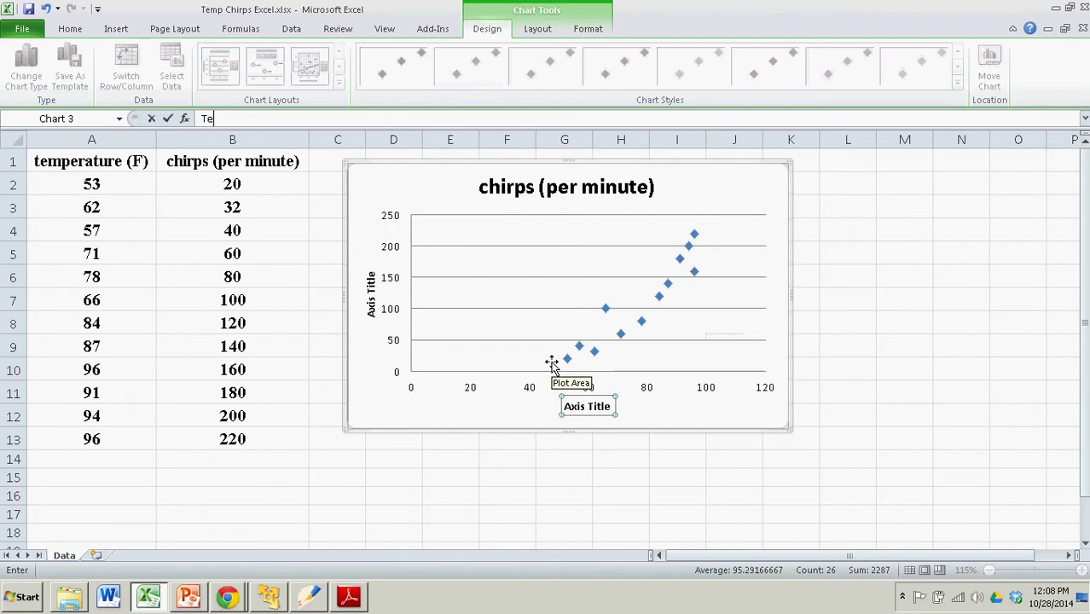
{"action": "type", "text": "mpera"}
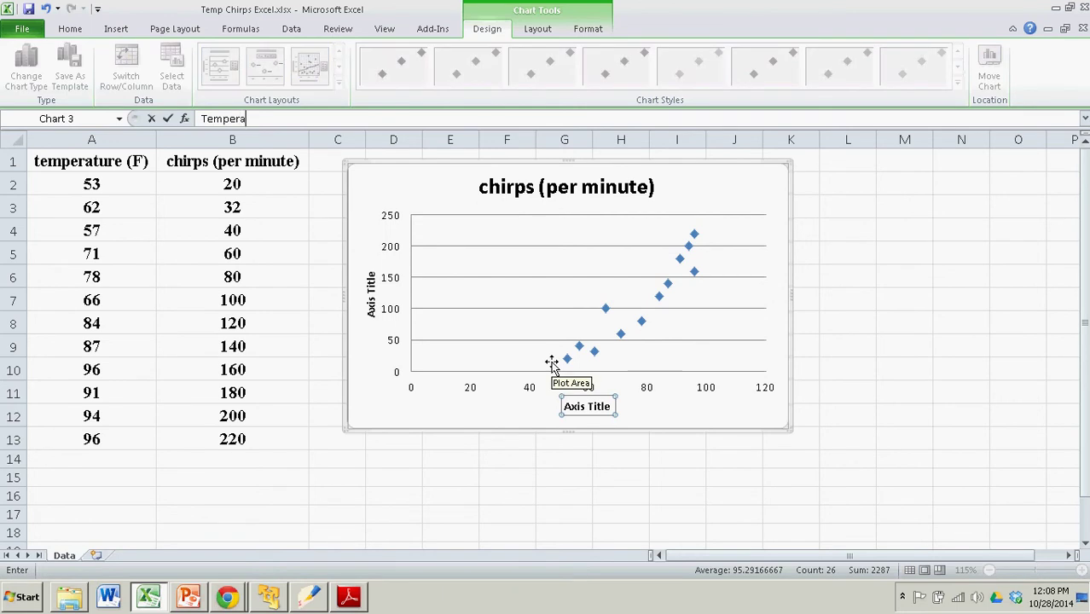
{"action": "type", "text": "ture (F"}
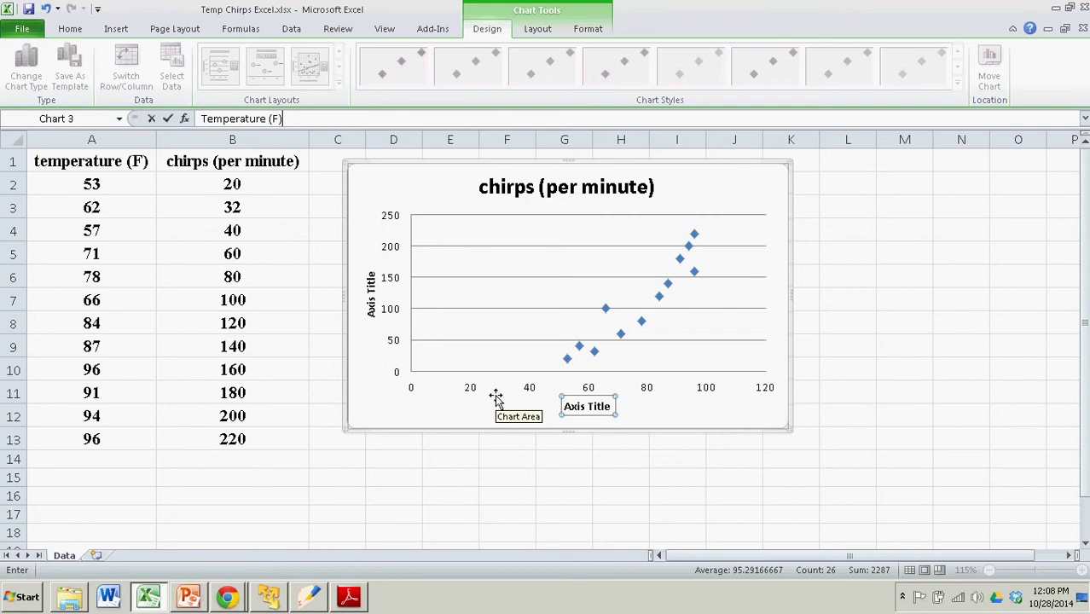
{"action": "key", "text": "Return"}
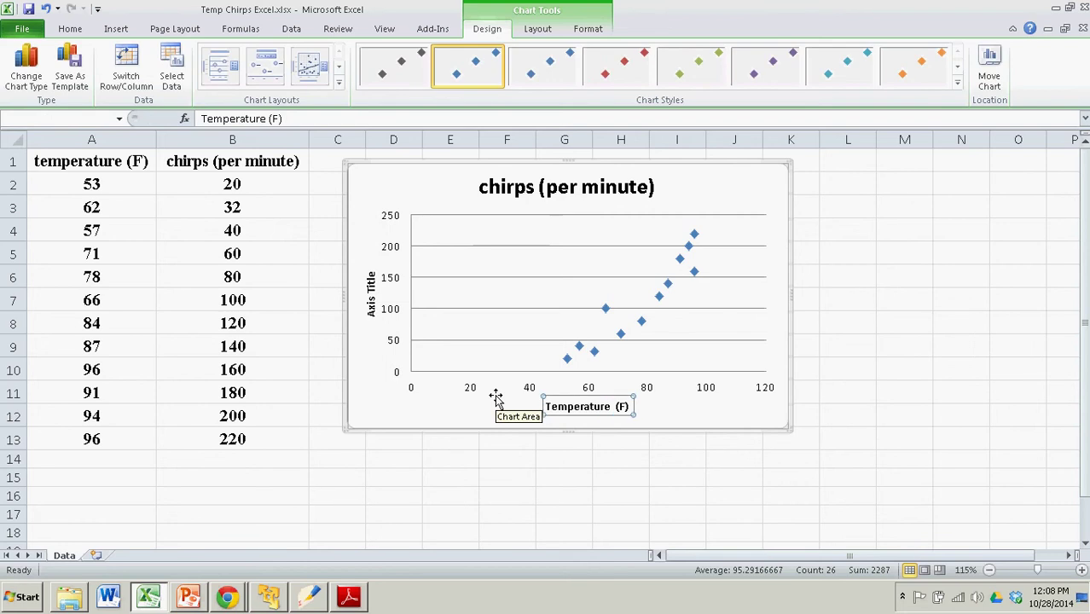
- Title the vertical axis 'Chirps (per minute)'
{"action": "left_click", "coordinate": [640, 414]}
{"action": "left_click", "coordinate": [595, 408]}
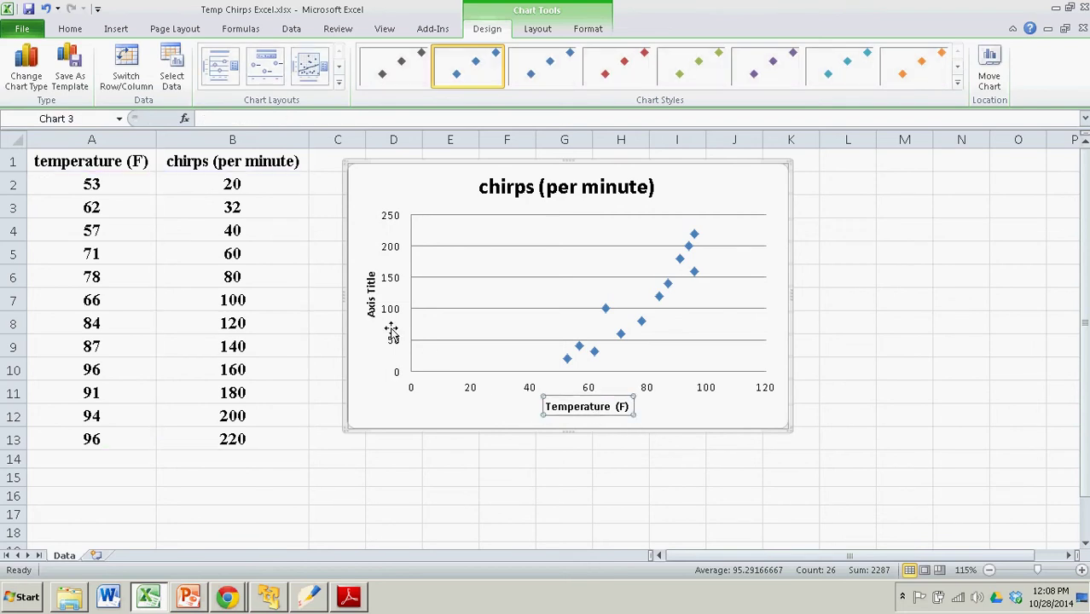
{"action": "left_click", "coordinate": [372, 301]}
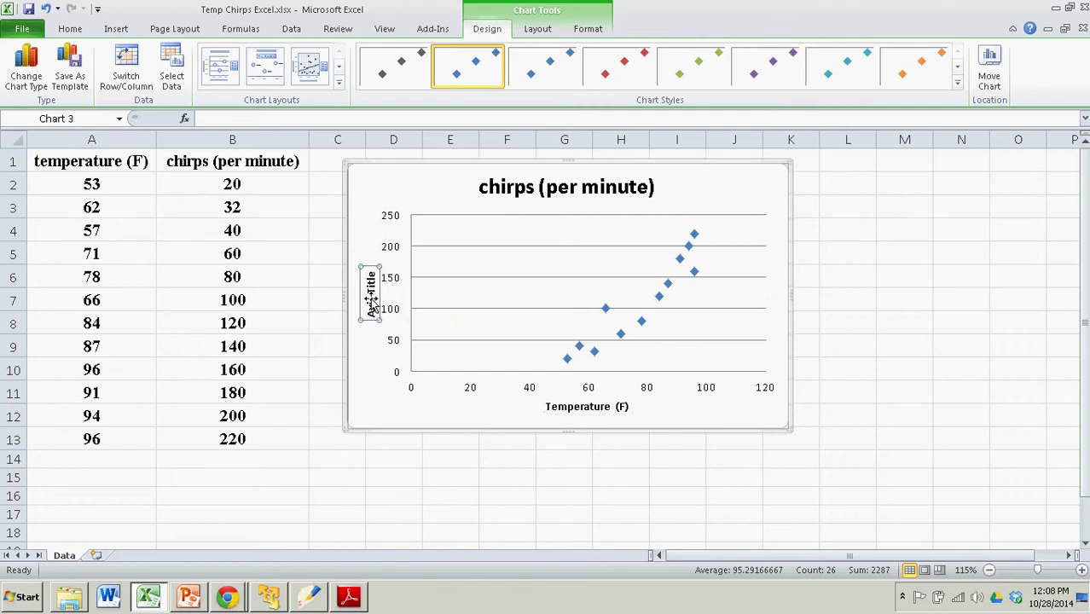
{"action": "type", "text": "Chir"}
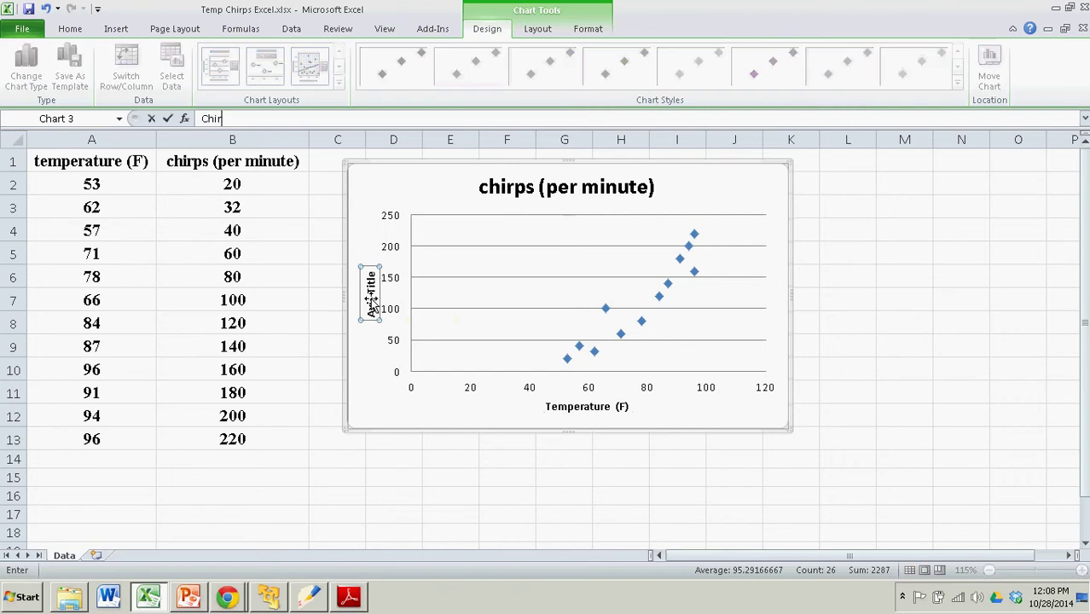
{"action": "type", "text": "ps (per m"}
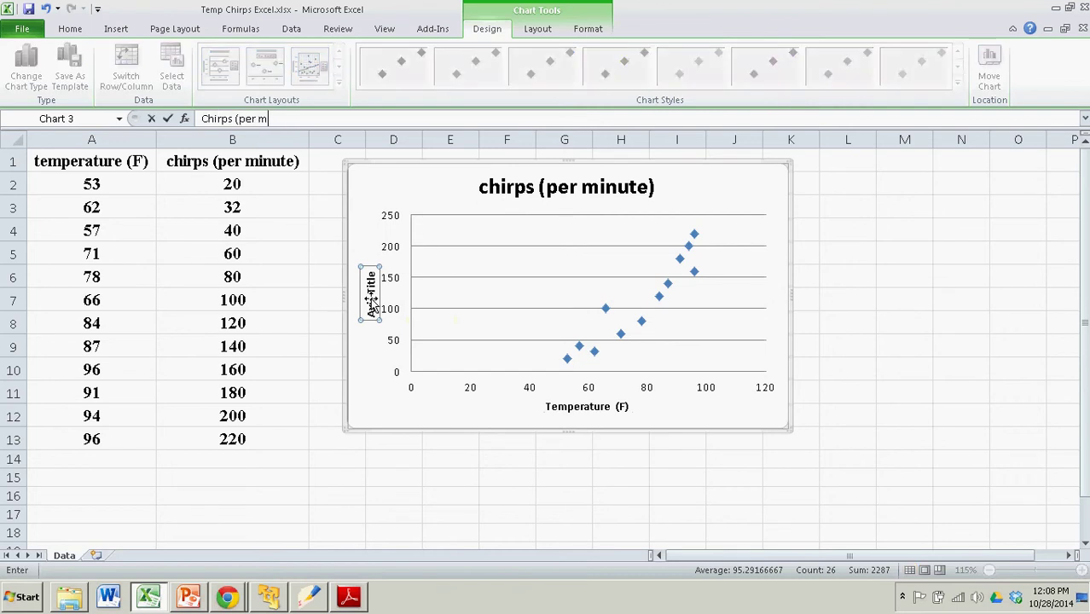
{"action": "type", "text": "inute)"}
{"action": "key", "text": "Return"}
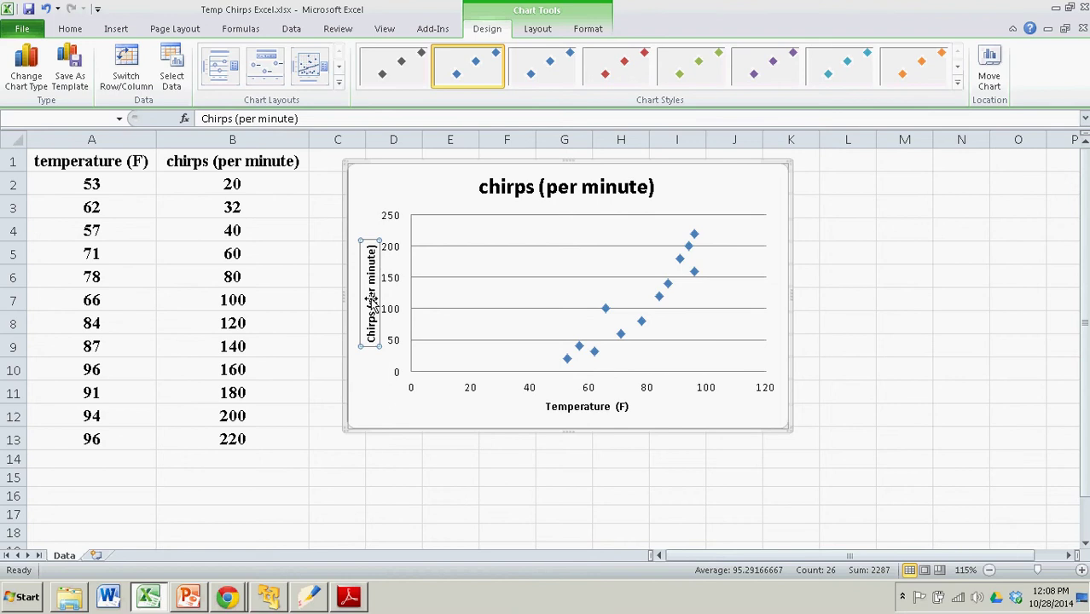
- Change the chart title to 'Temperature -vs- Cricket Chirps'
{"action": "left_click", "coordinate": [570, 180]}
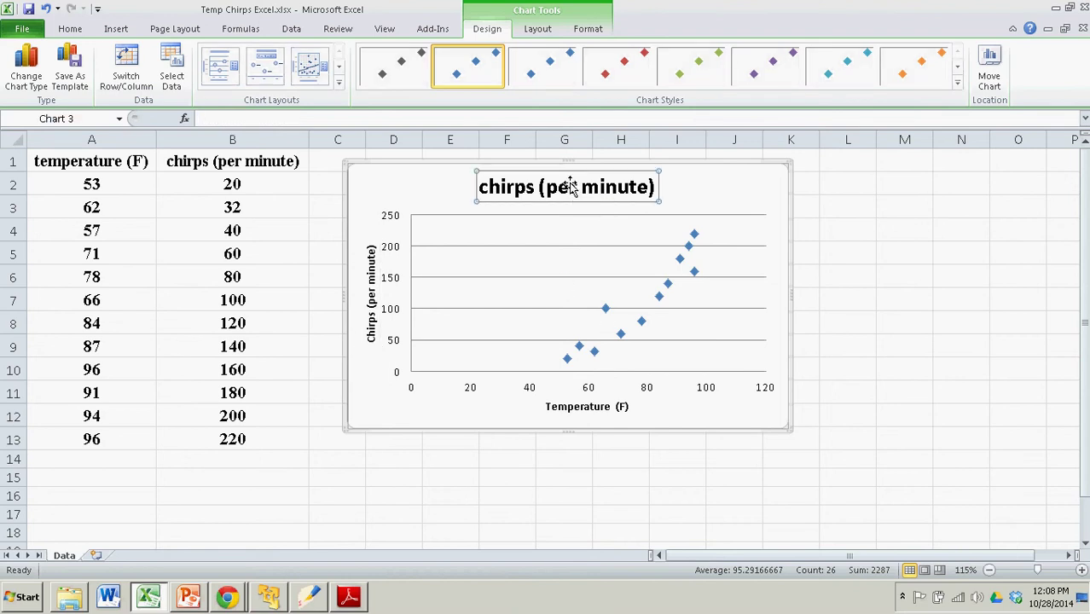
{"action": "type", "text": "Temper"}
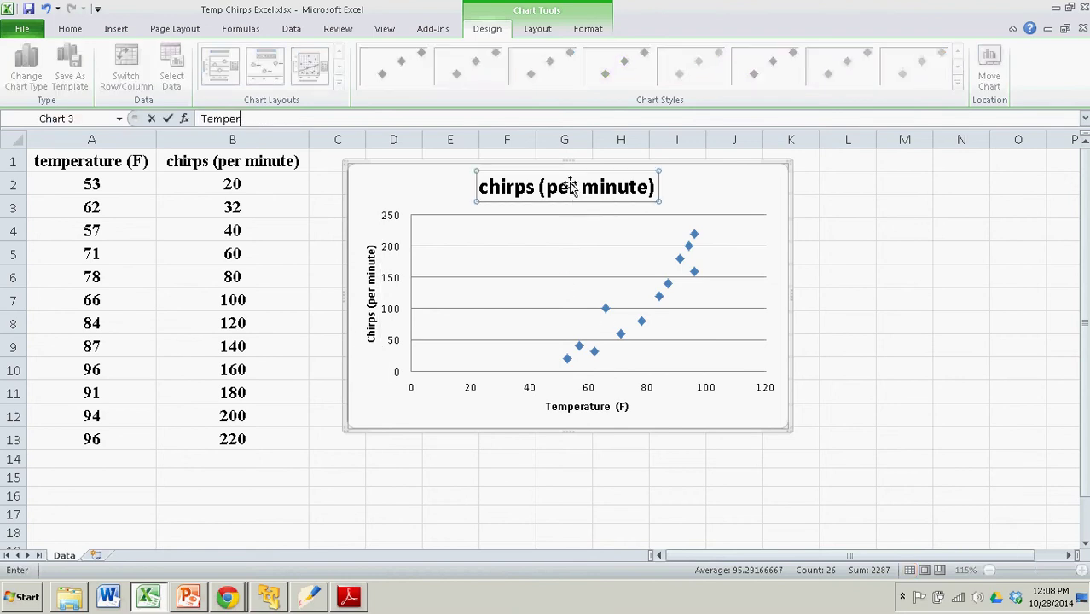
{"action": "type", "text": "ature -"}
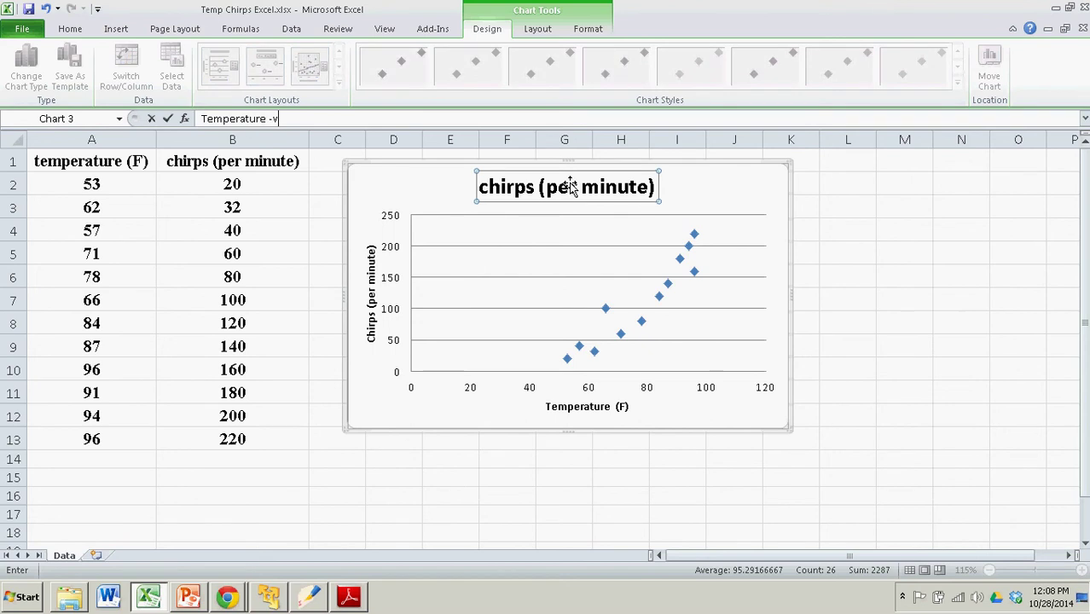
{"action": "type", "text": "vs- Cricket Chirps"}
{"action": "key", "text": "Return"}
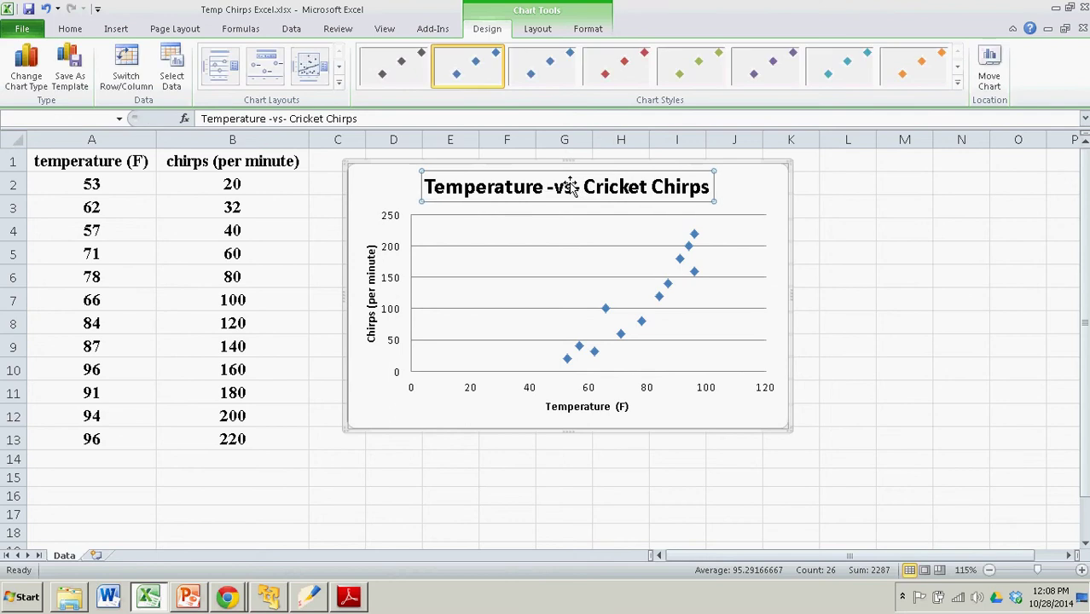
{"action": "left_click", "coordinate": [895, 390]}
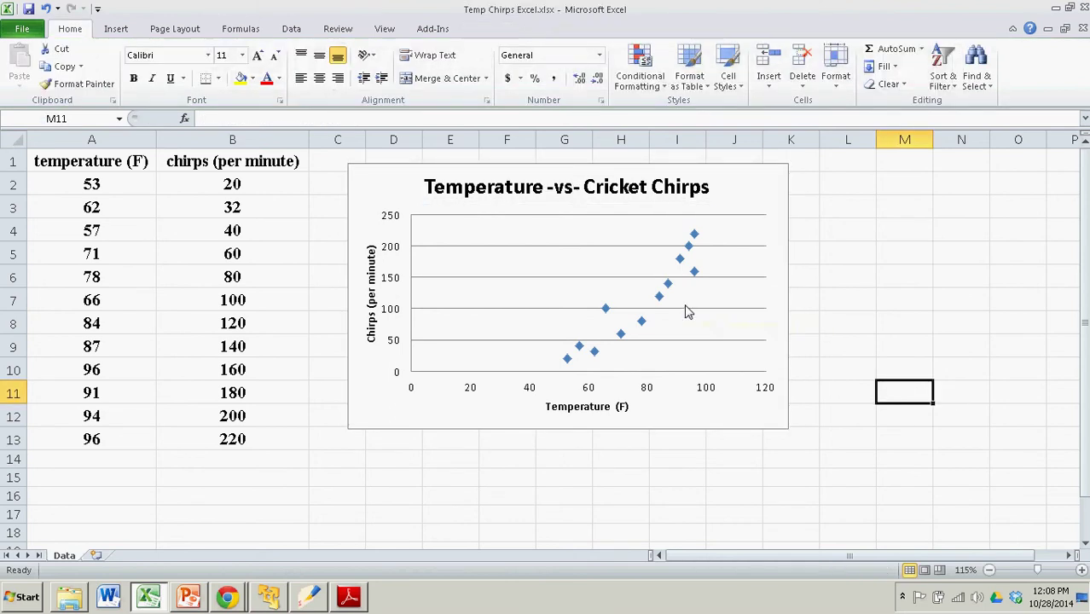
- Set the 'Temperature (F)' axis title font size to 14 pt
{"action": "left_click", "coordinate": [599, 405]}
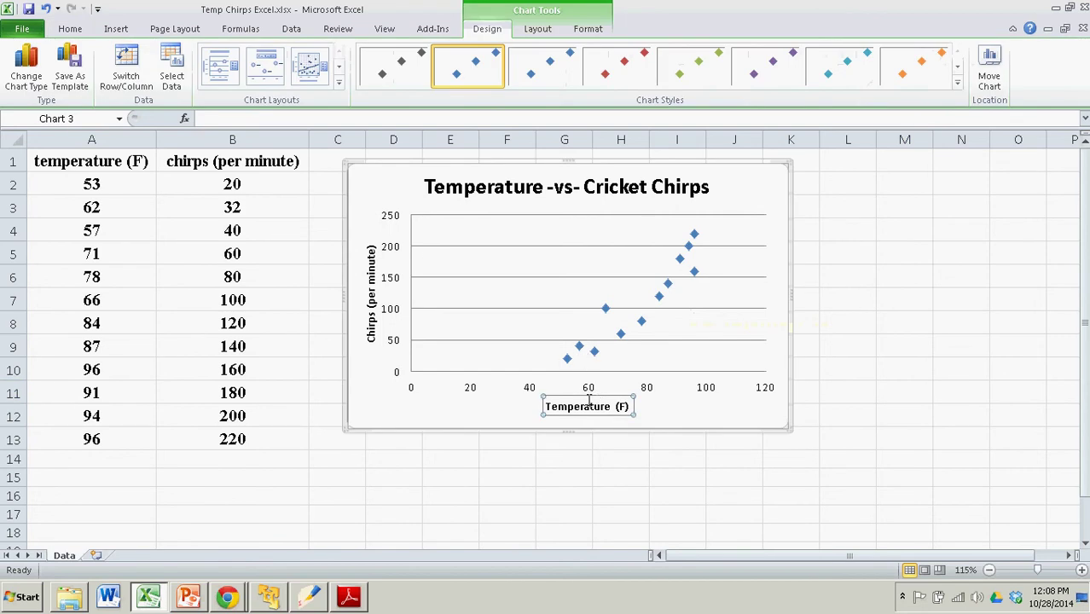
{"action": "left_click", "coordinate": [78, 30]}
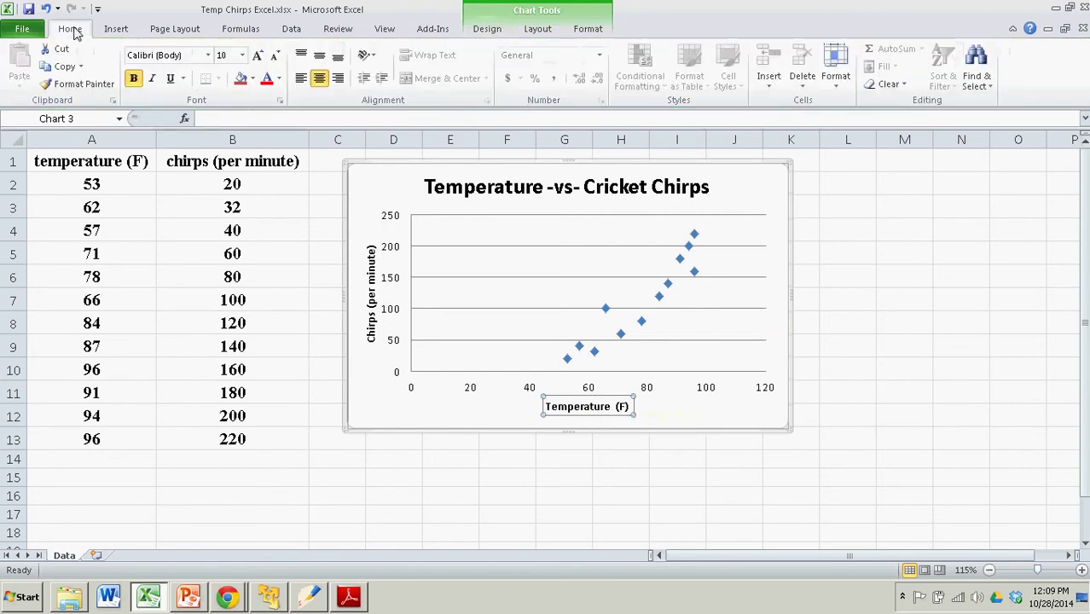
{"action": "left_click", "coordinate": [243, 56]}
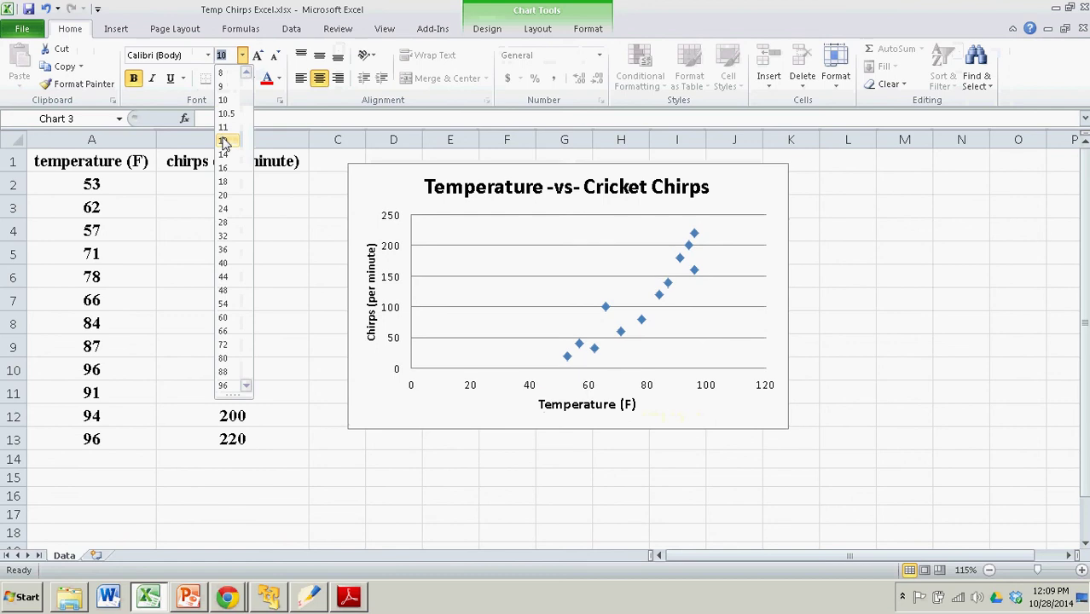
{"action": "key", "text": "Escape"}
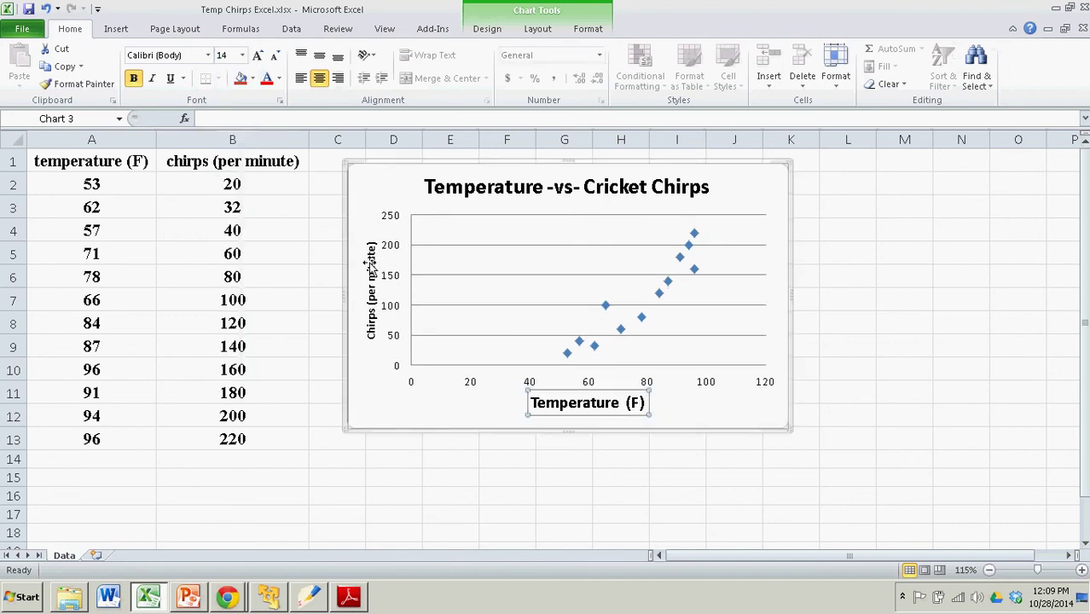
- Set the 'Chirps (per minute)' axis title font size to 12 pt
{"action": "left_click", "coordinate": [371, 267]}
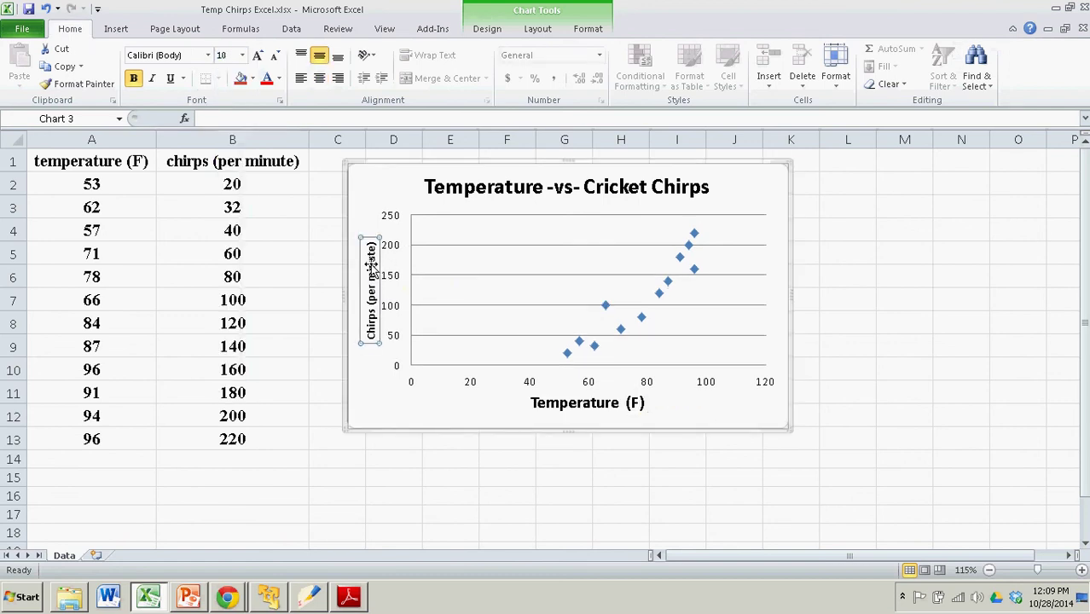
{"action": "left_click", "coordinate": [243, 55]}
{"action": "key", "text": "Escape"}
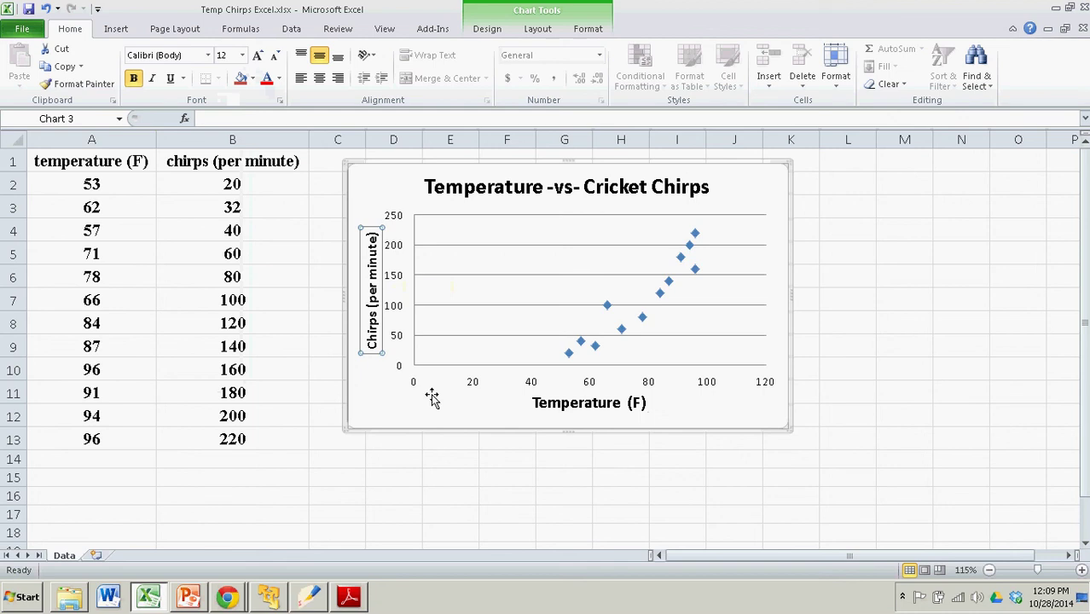
{"action": "left_click", "coordinate": [455, 408]}
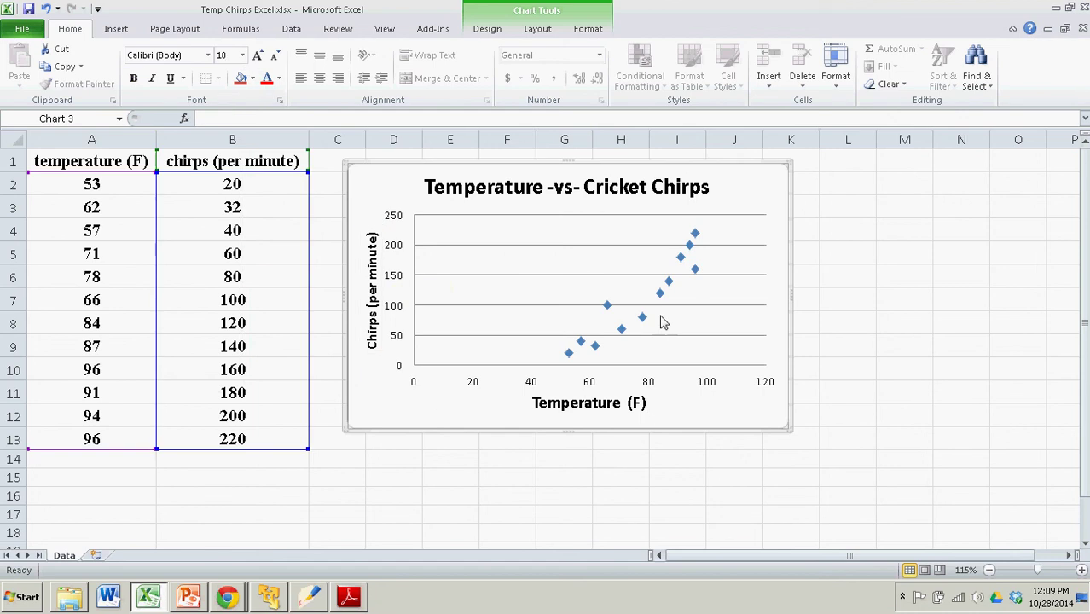
- Change the data series markers to built-in circles of size 10
{"action": "right_click", "coordinate": [695, 275]}
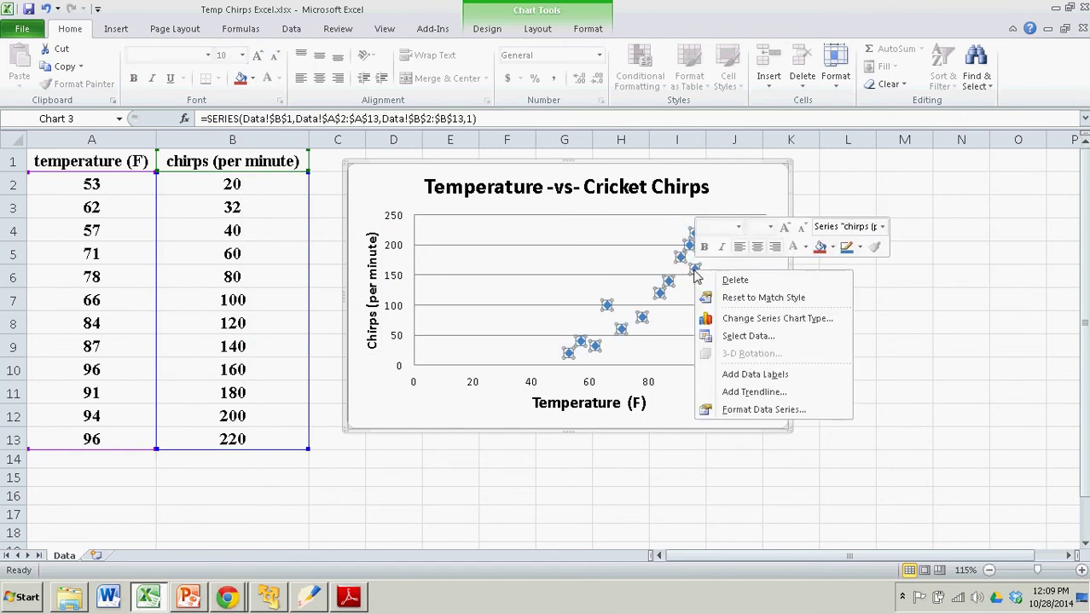
{"action": "left_click", "coordinate": [744, 411]}
{"action": "left_click", "coordinate": [408, 137]}
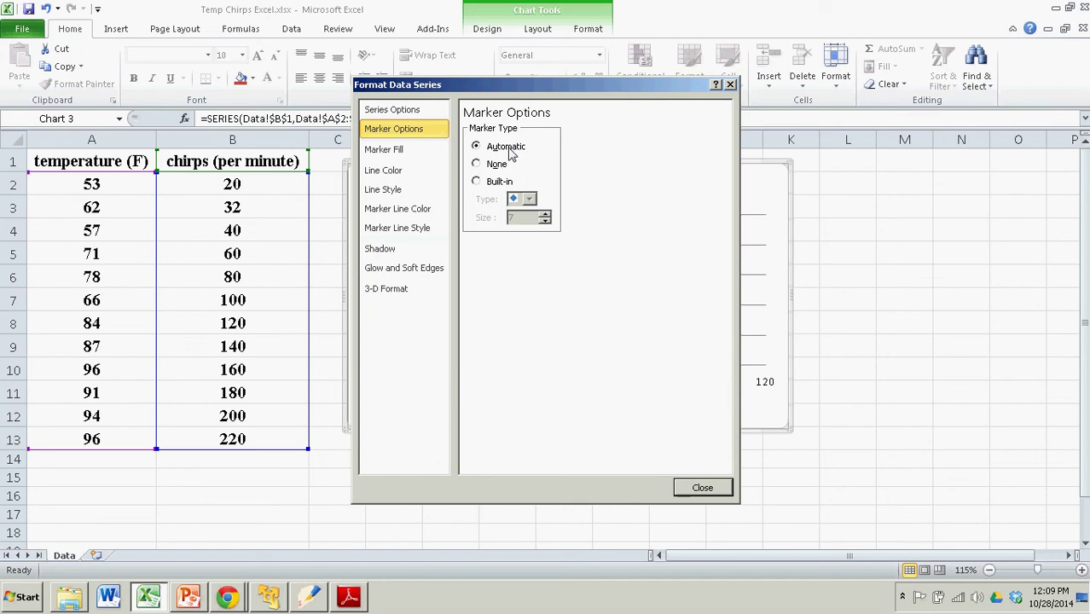
{"action": "left_click", "coordinate": [476, 182]}
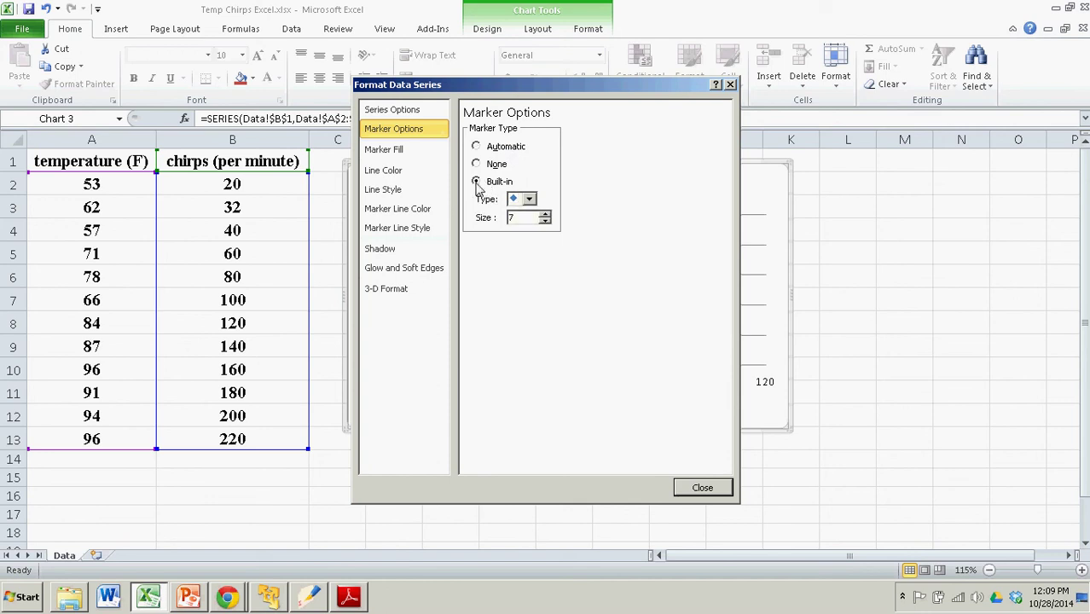
{"action": "left_click", "coordinate": [529, 199]}
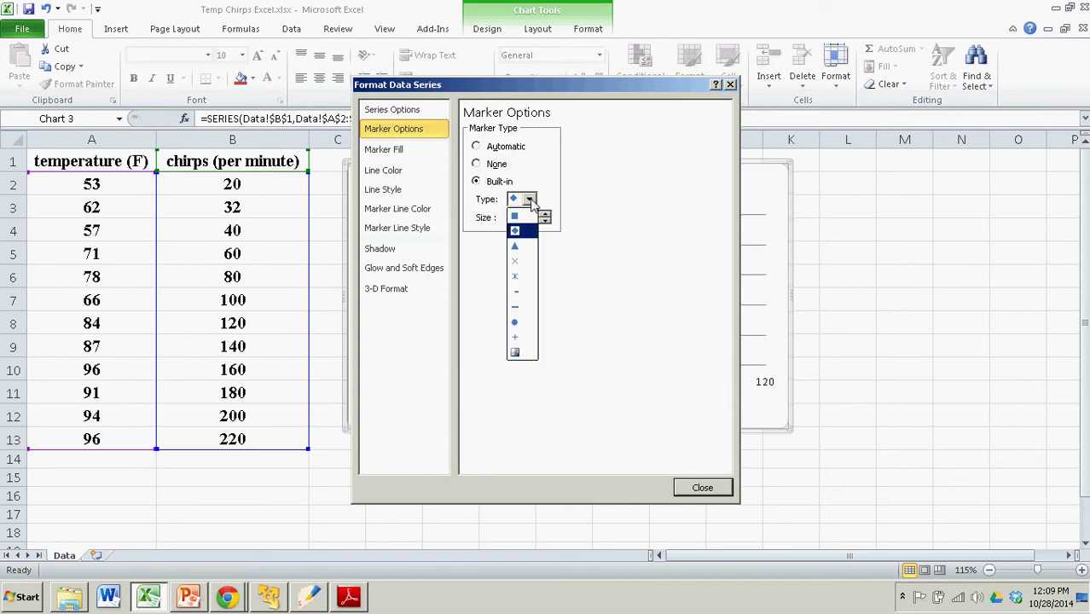
{"action": "left_click", "coordinate": [515, 321]}
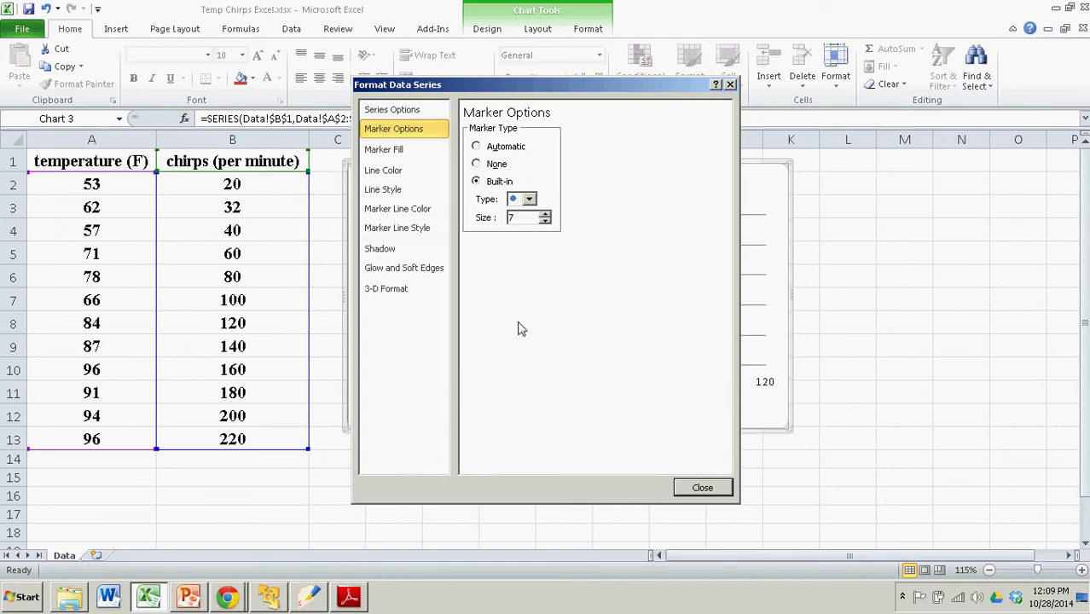
{"action": "left_click", "coordinate": [544, 214]}
{"action": "left_click", "coordinate": [544, 214]}
- Give the circle markers a solid purple fill and close the formatting dialog
{"action": "left_click", "coordinate": [383, 149]}
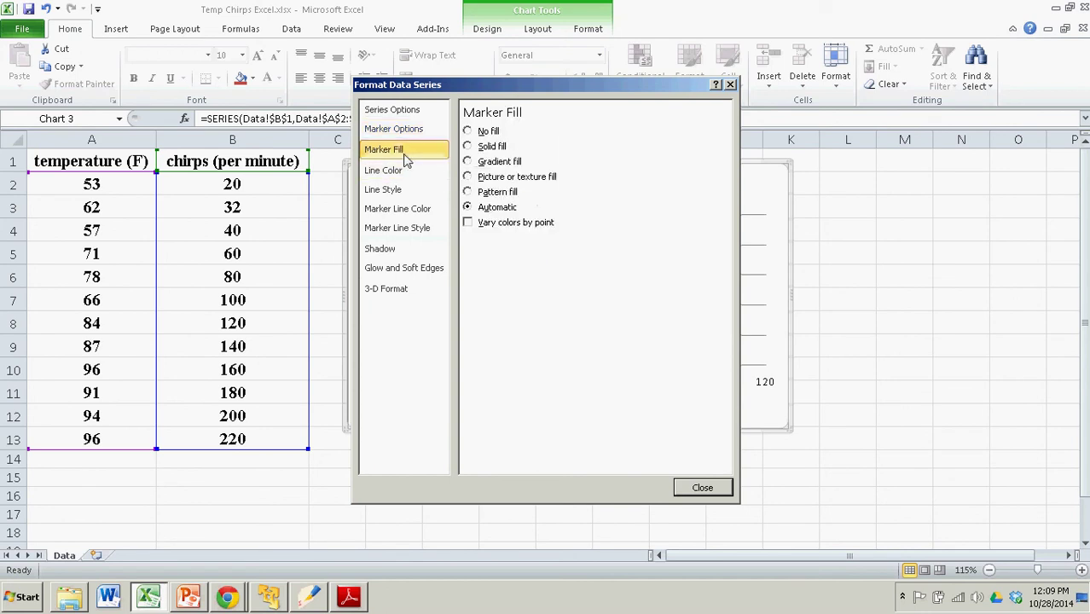
{"action": "left_click", "coordinate": [468, 147]}
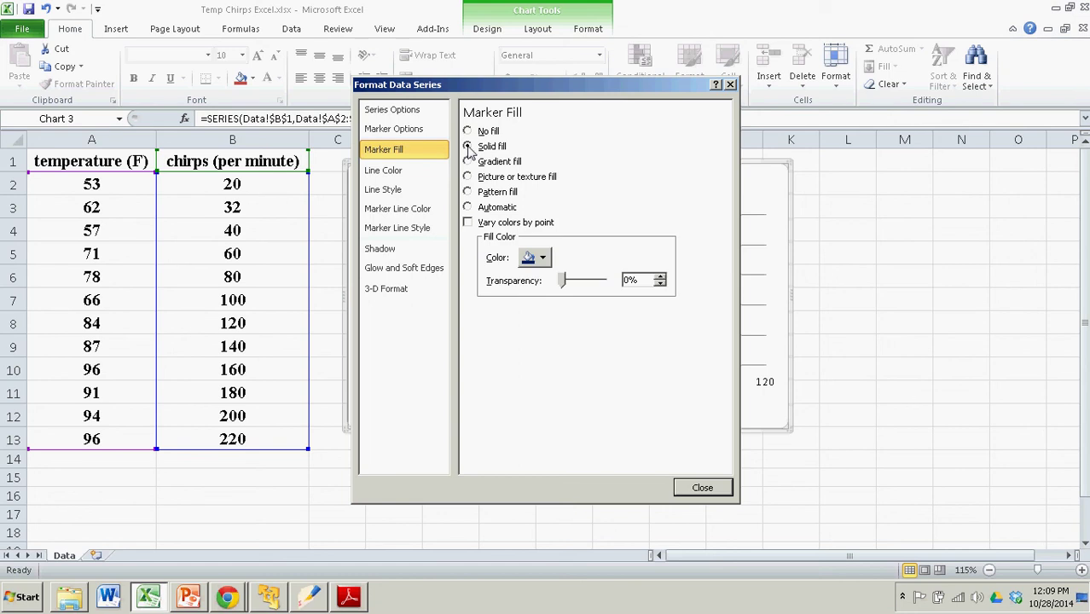
{"action": "left_click", "coordinate": [542, 258]}
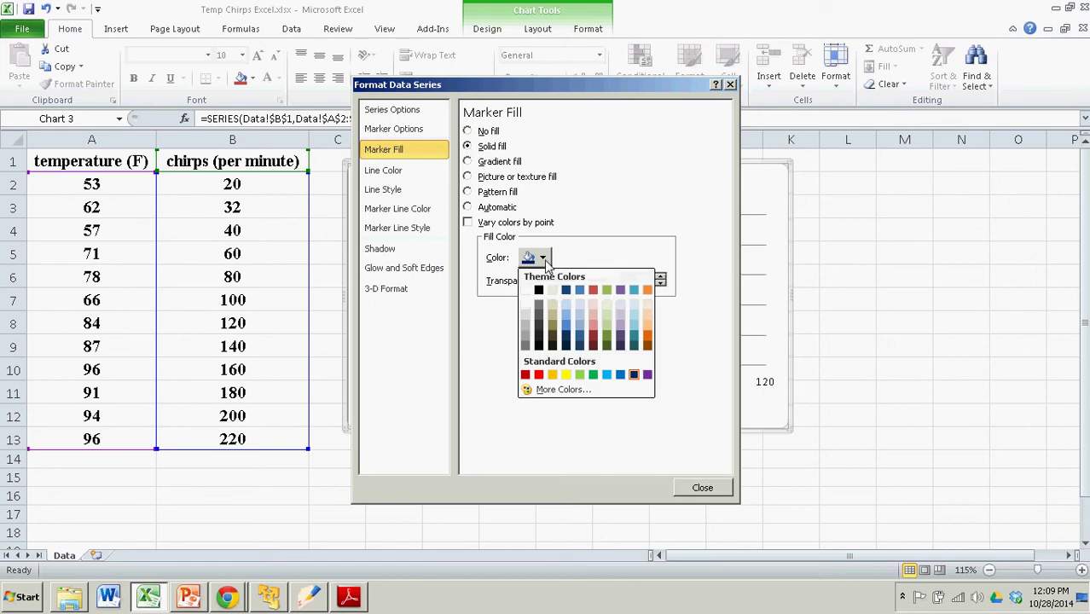
{"action": "left_click", "coordinate": [647, 376]}
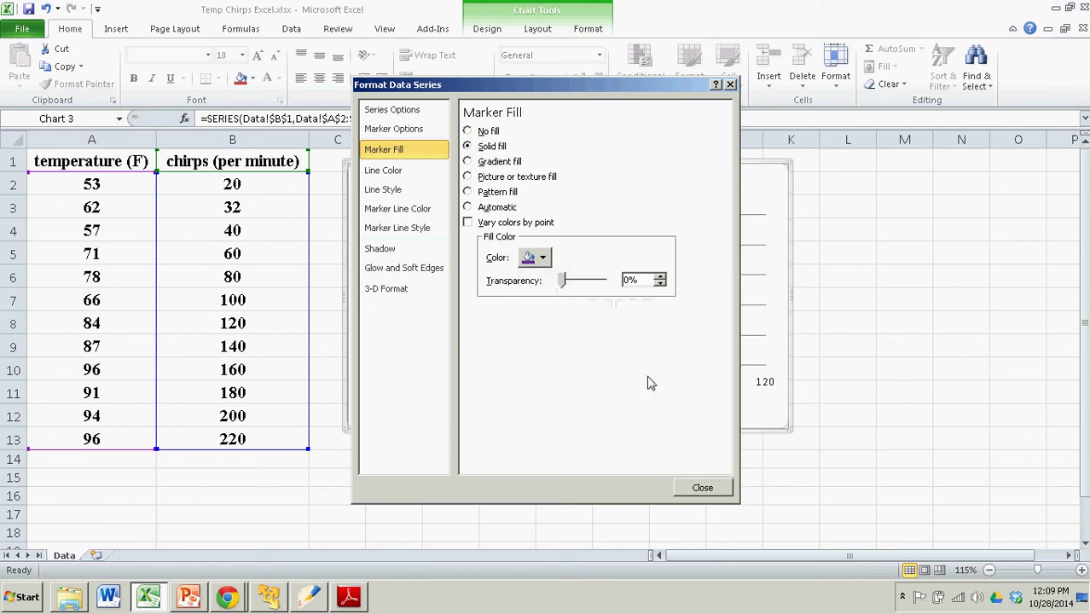
{"action": "left_click", "coordinate": [703, 486]}
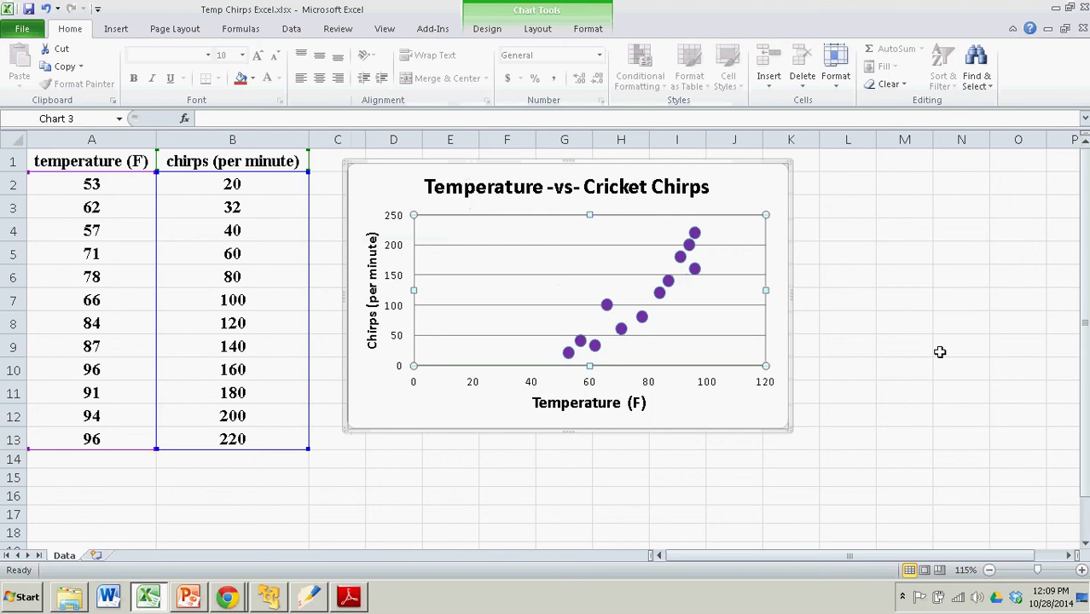